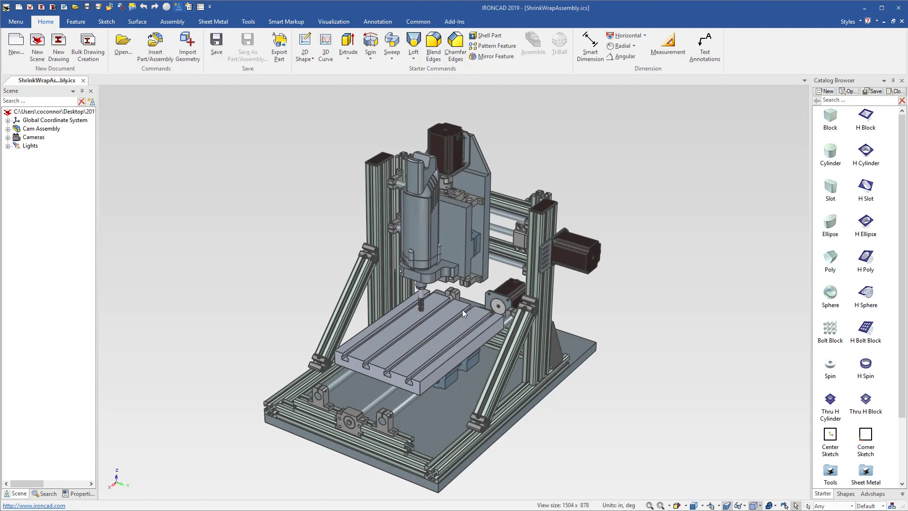
Step: Examine the spindle, frame and base subassemblies of the machine by selecting each one, finishing with nothing selected
left_click(455, 251)
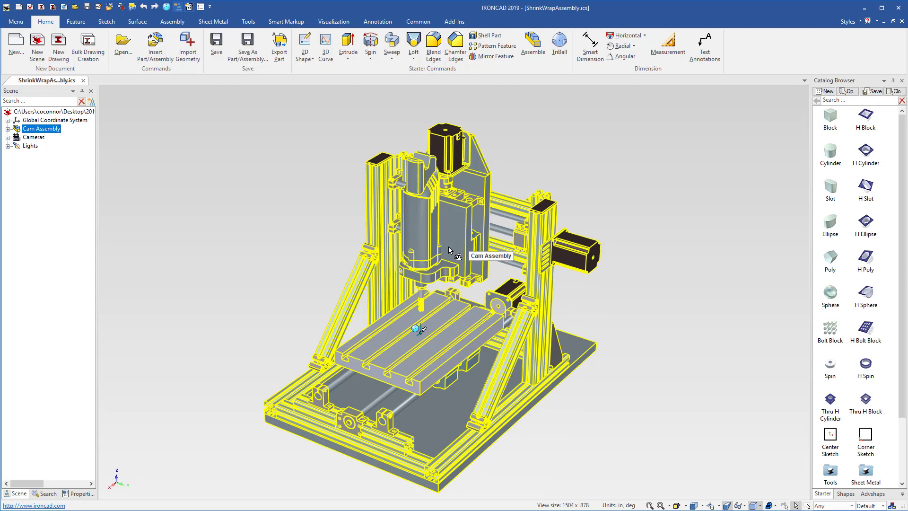
left_click(449, 246)
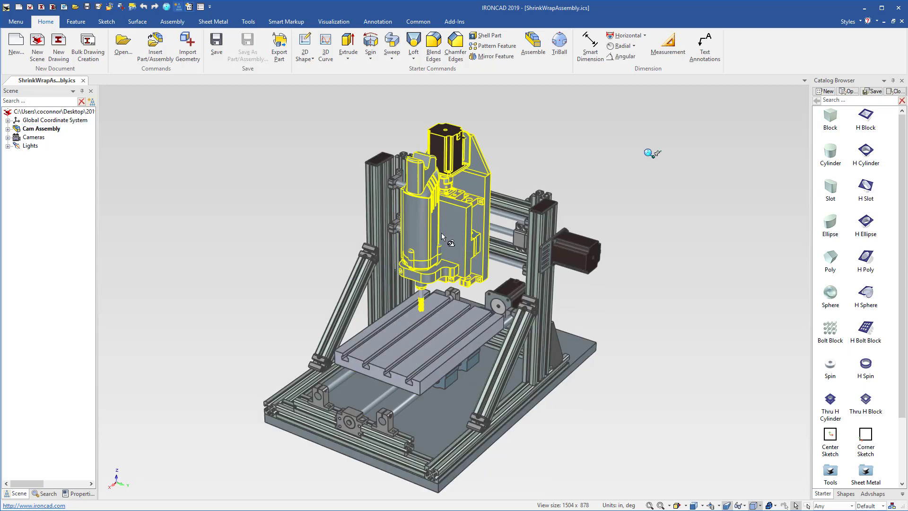
left_click(538, 276)
left_click(537, 279)
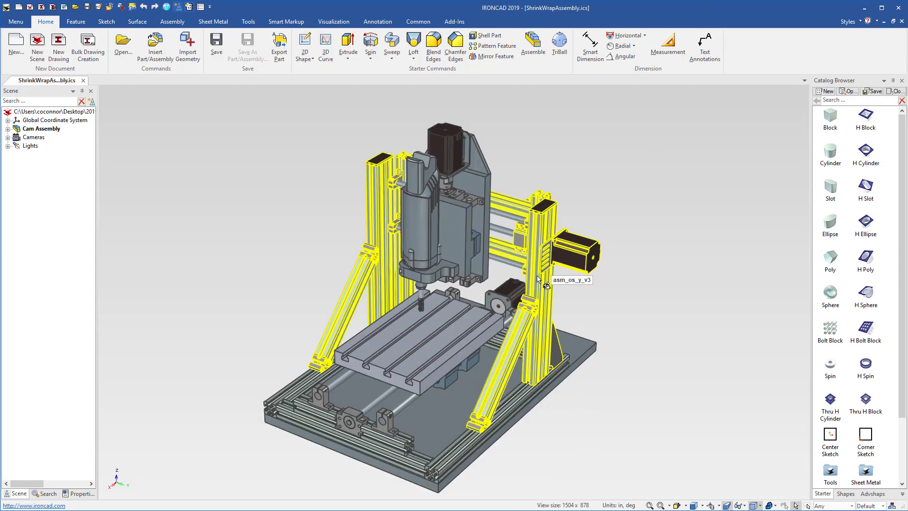
left_click(422, 480)
left_click(419, 466)
left_click(420, 467)
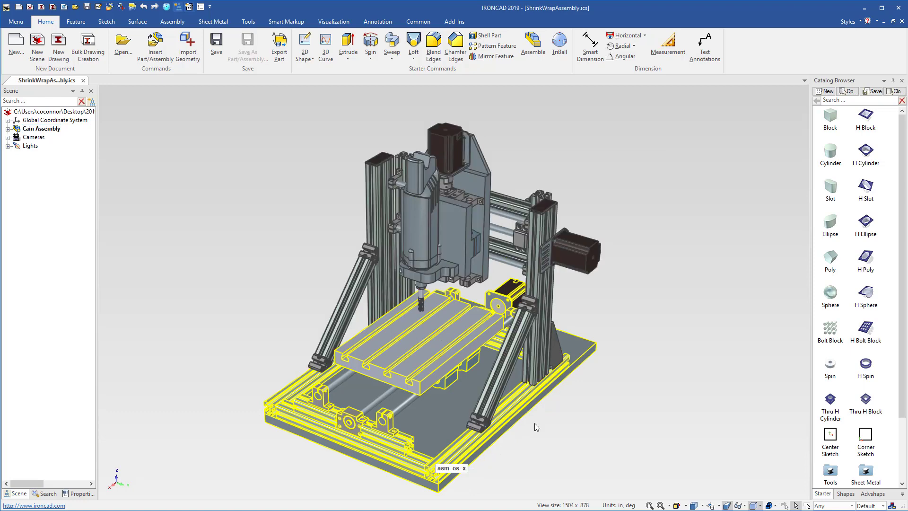
left_click(632, 294)
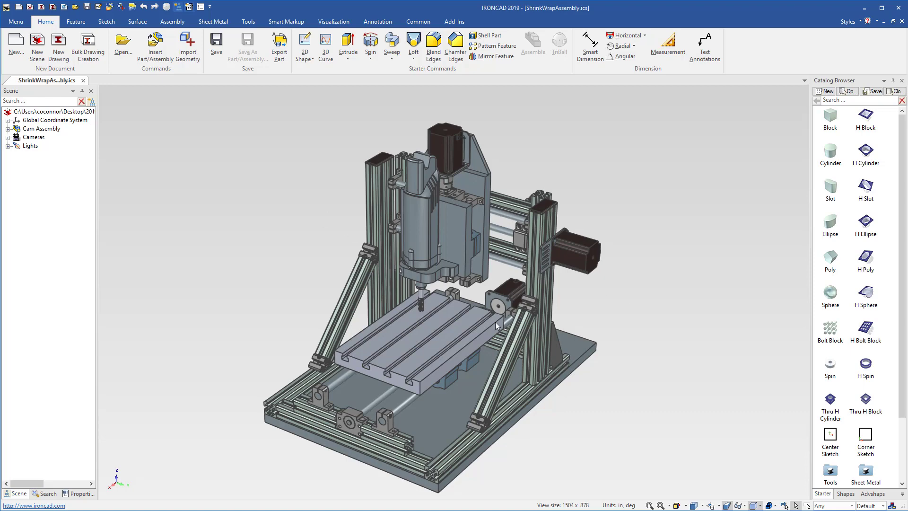
Step: Close the scene and reopen ShrinkWrapAssembly.ics with the check for simplified files enabled
left_click(84, 81)
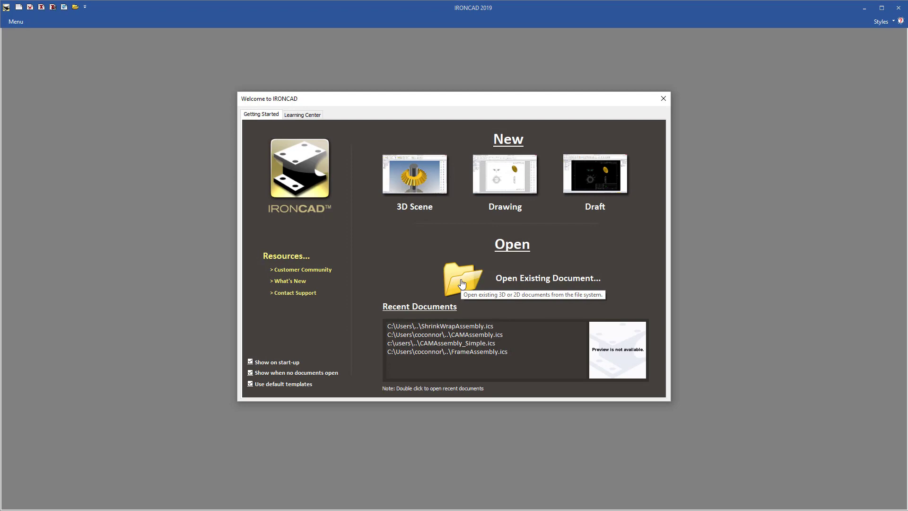
left_click(463, 283)
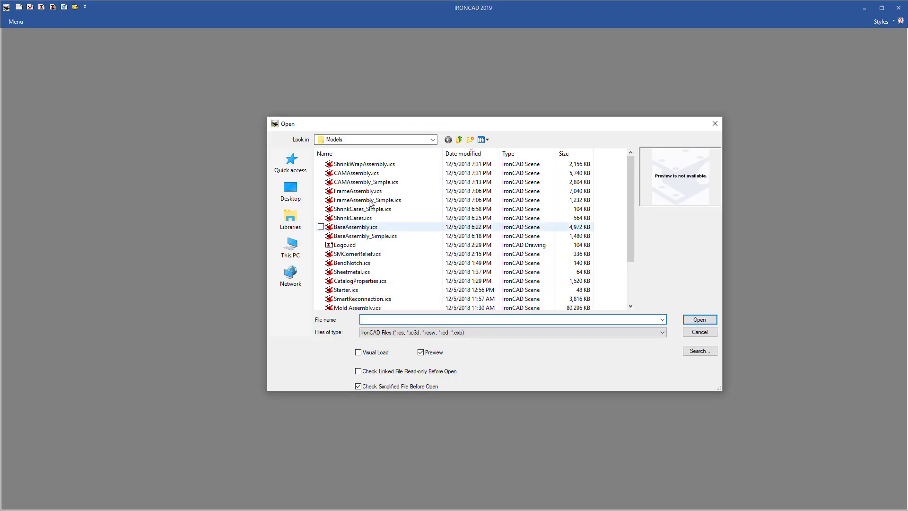
left_click(372, 164)
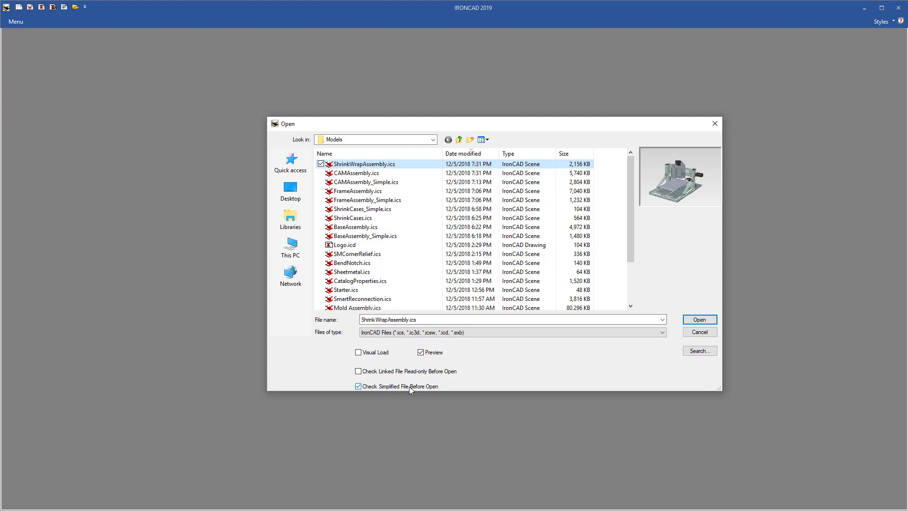
left_click(699, 320)
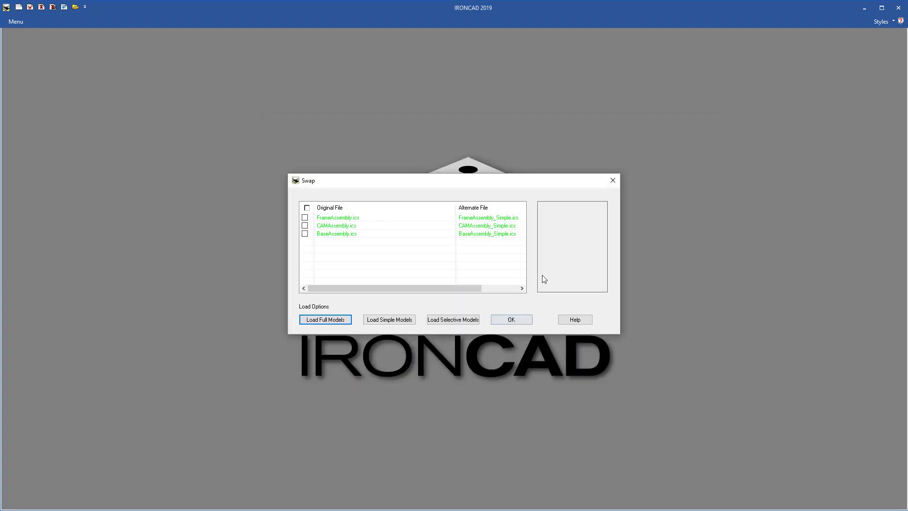
Step: Preview the original and alternate files of the frame, CAM and base assemblies in the swap list
left_click(345, 219)
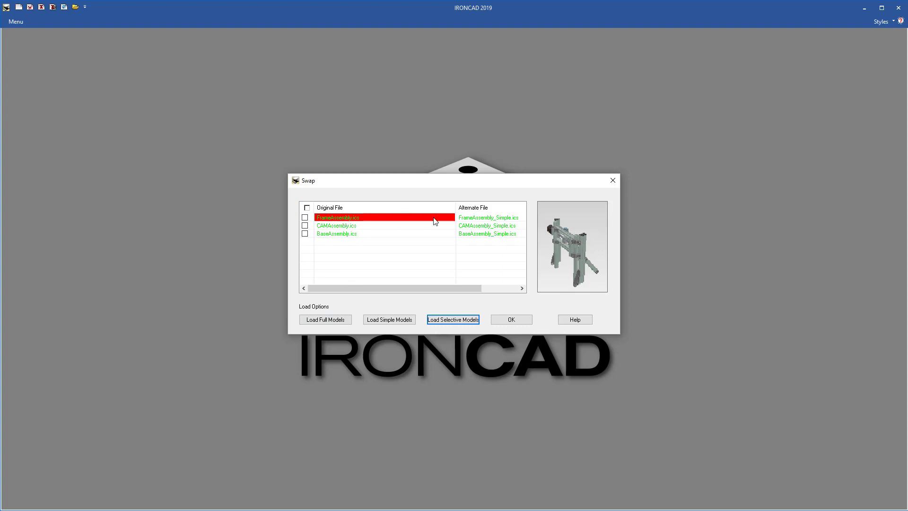
left_click(480, 219)
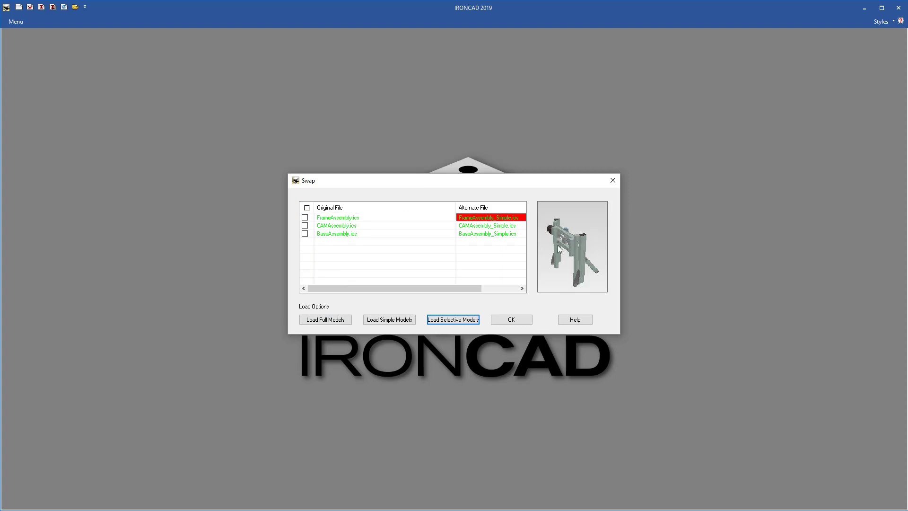
left_click(345, 226)
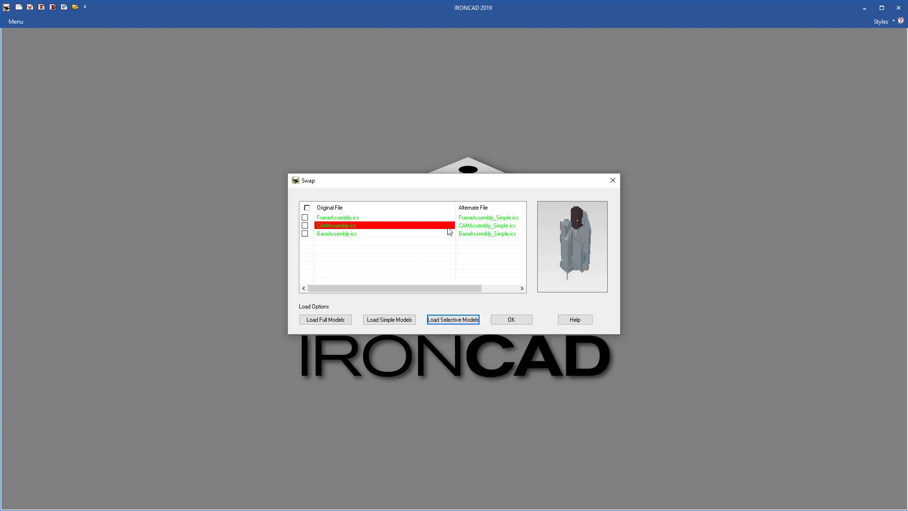
left_click(469, 227)
left_click(347, 234)
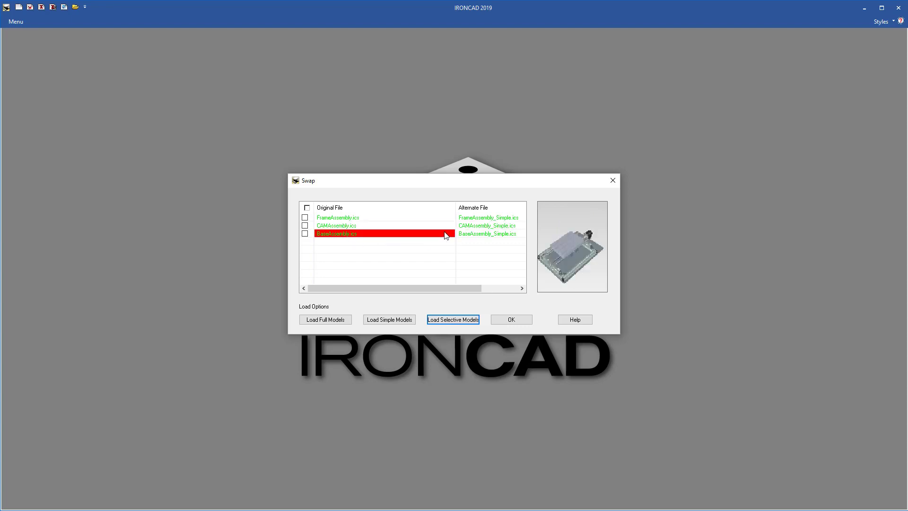
left_click(484, 236)
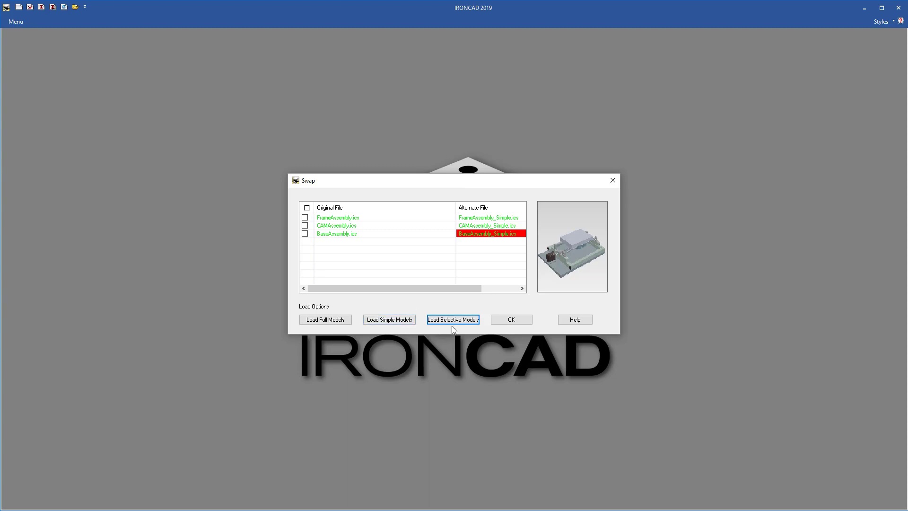
Step: Mark FrameAssembly.ics and BaseAssembly.ics for swapping and load the selective models
left_click(305, 217)
left_click(305, 234)
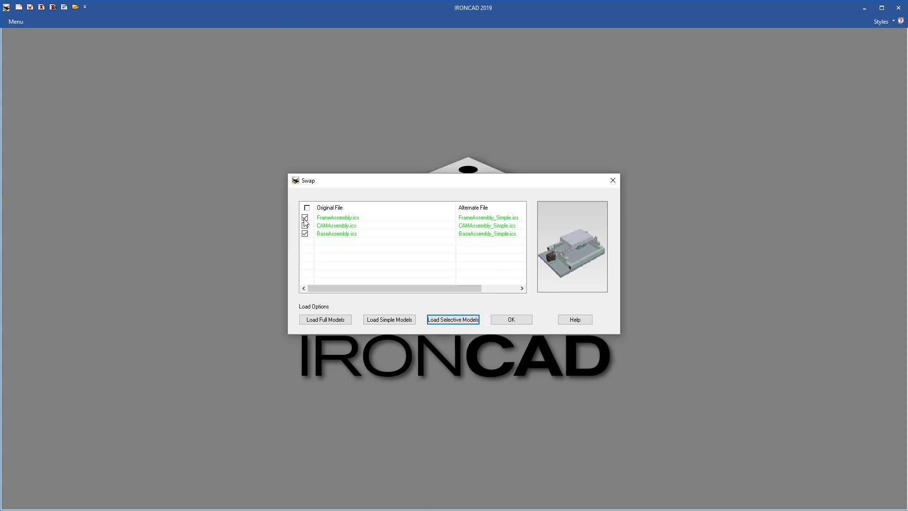
left_click(458, 323)
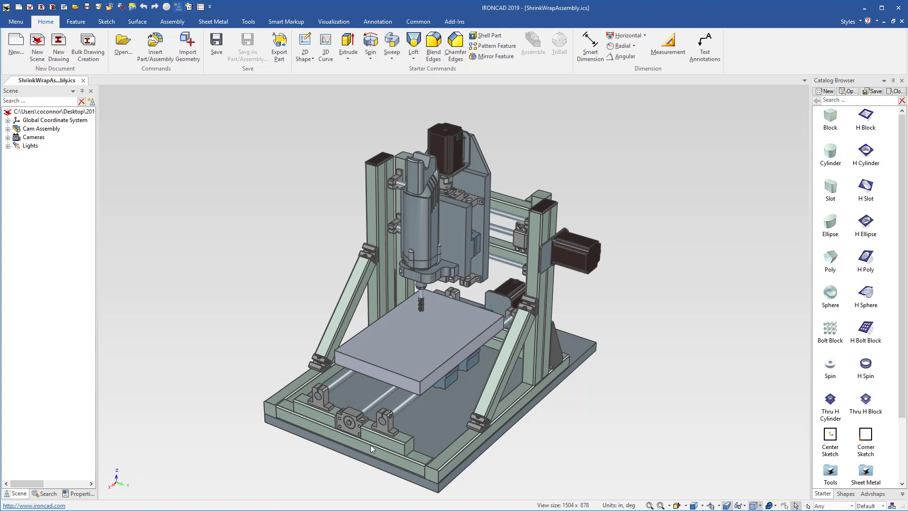
Step: Cut a cylindrical hole with an H Cylinder shape in the upper front face of the spindle assembly's back plate
left_click(463, 220)
left_click(463, 220)
scroll(463, 218, "up", 2)
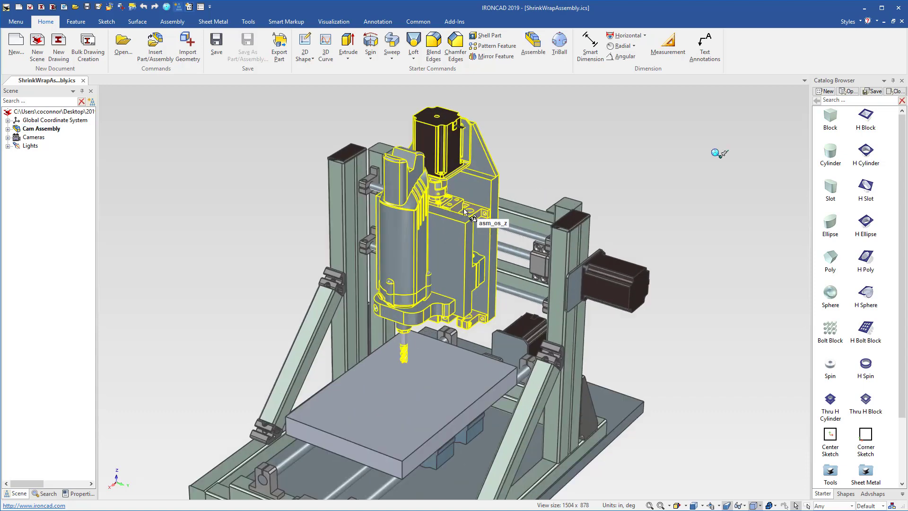
scroll(464, 212, "up", 3)
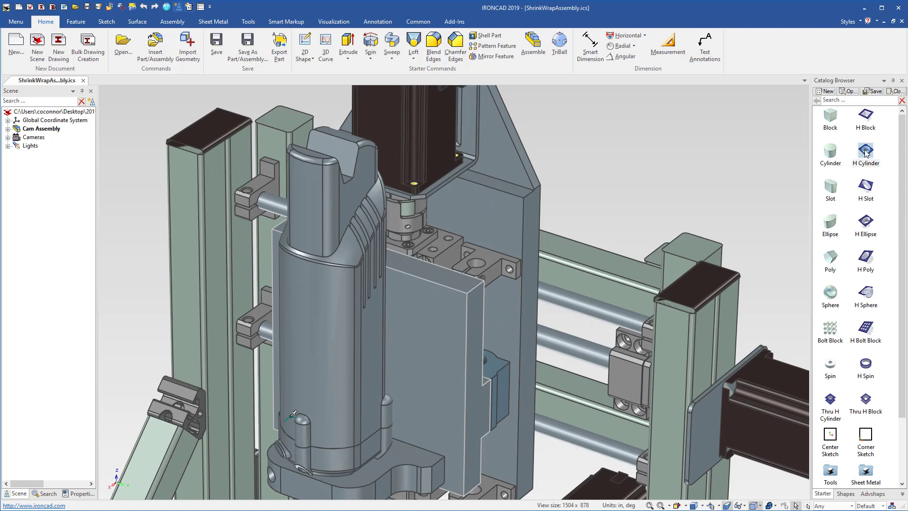
left_click(495, 216)
left_click_drag(495, 217, 493, 218)
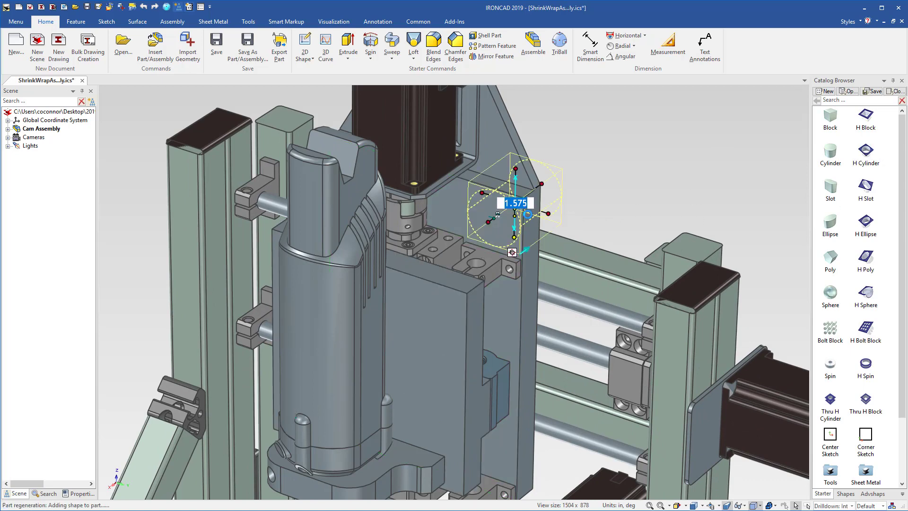
left_click(611, 188)
Step: Add a smart dimension from the side face of the spindle's back plate to the inner face of the nearby frame upright
scroll(359, 359, "down", 5)
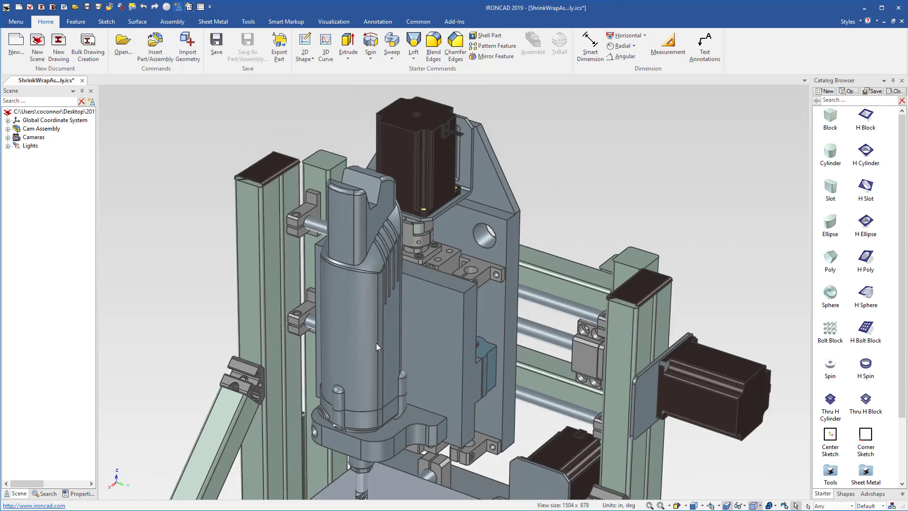
scroll(452, 337, "up", 2)
scroll(452, 333, "up", 1)
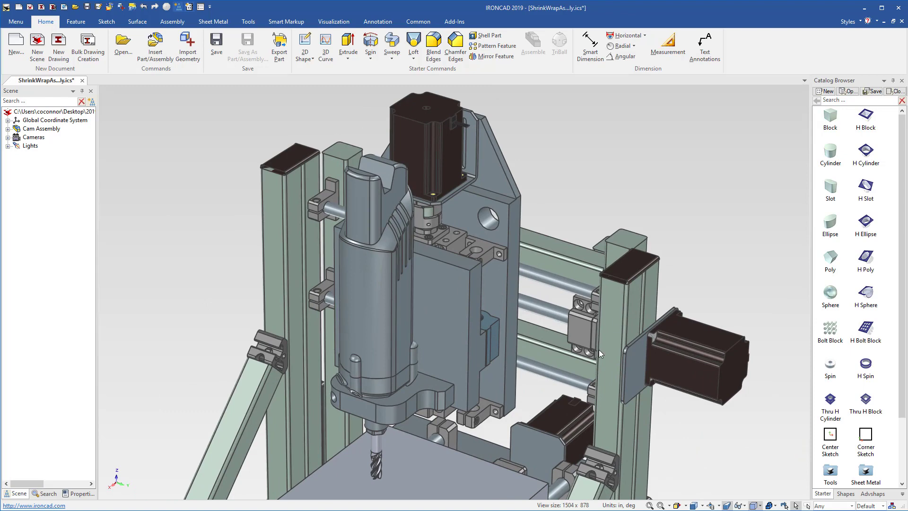
left_click(506, 295)
left_click(506, 294)
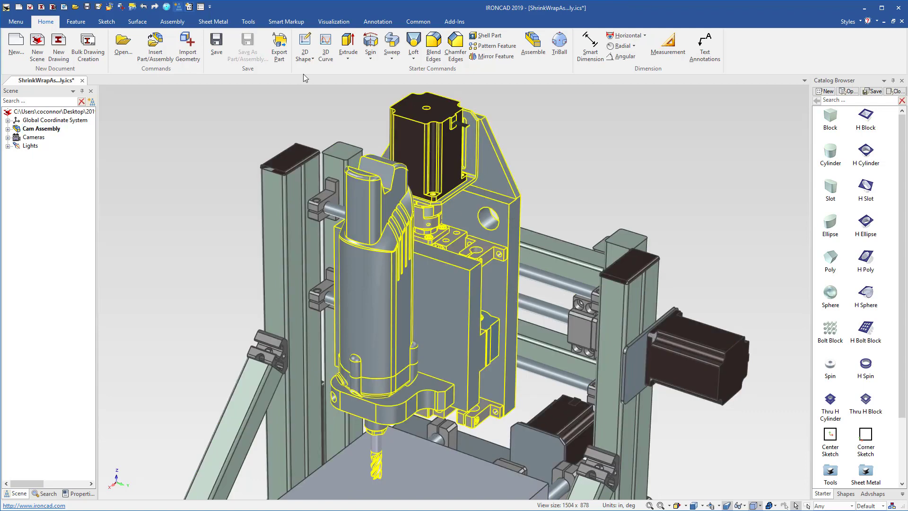
left_click(378, 21)
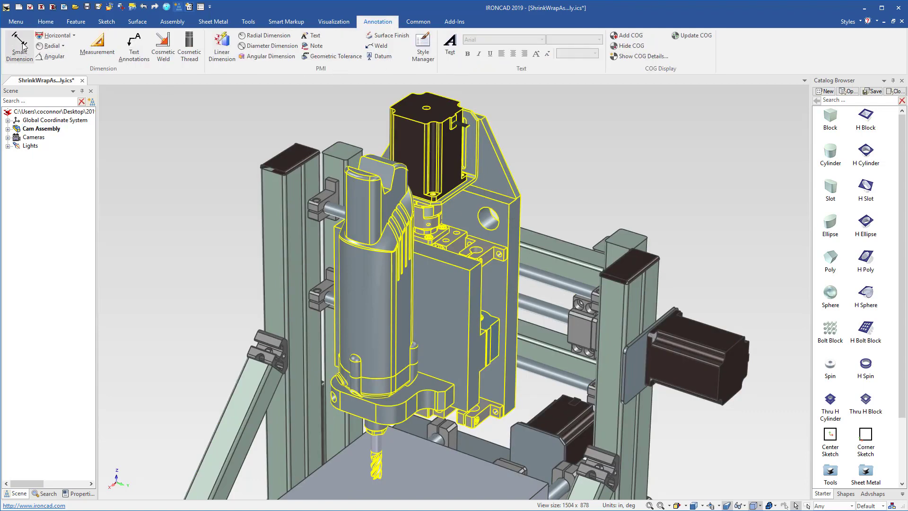
key("d")
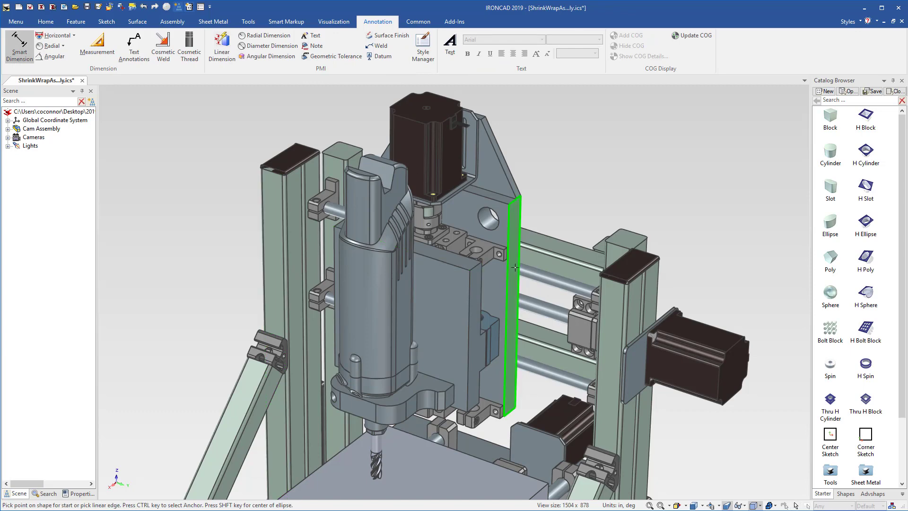
left_click(514, 270)
middle_click_drag(567, 430, 618, 331)
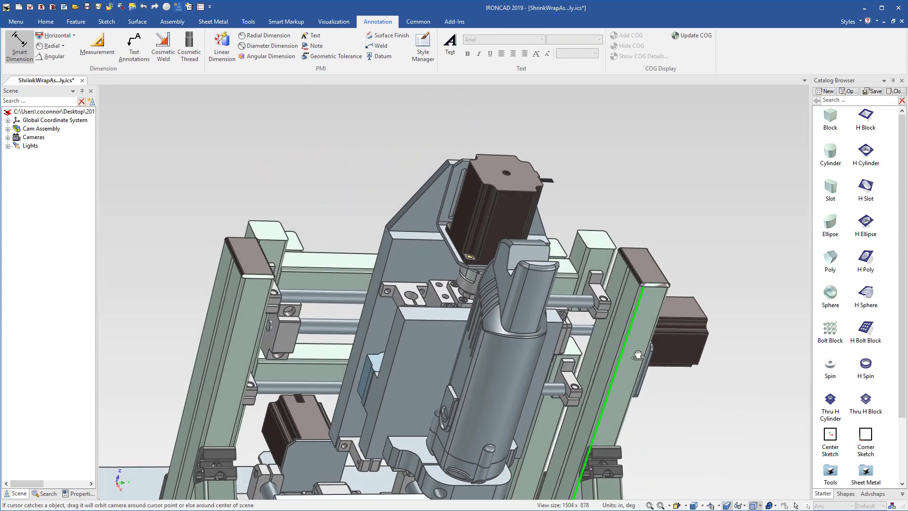
left_click(580, 333)
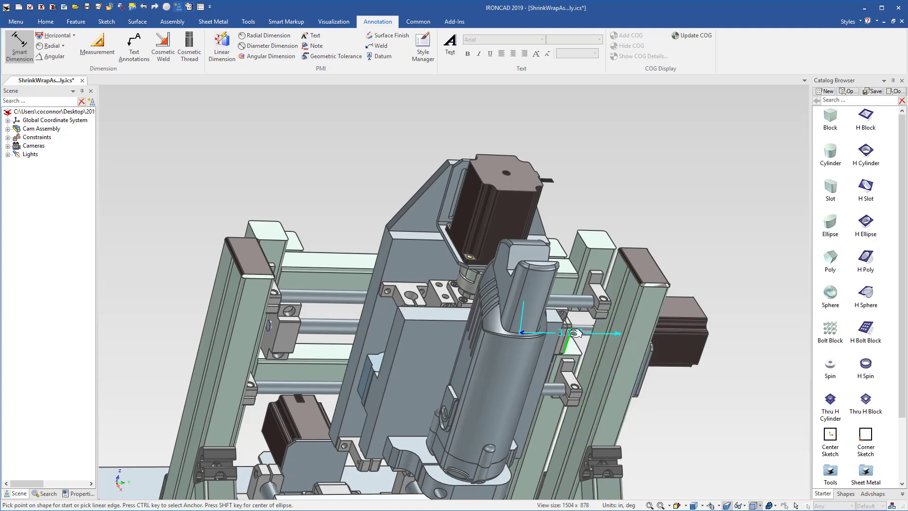
right_click(571, 335)
key("Escape")
Step: Set the smart dimension between the spindle's back plate and the frame to 2.5 in
middle_click_drag(586, 416, 472, 416)
scroll(393, 368, "down", 3)
scroll(394, 369, "up", 1)
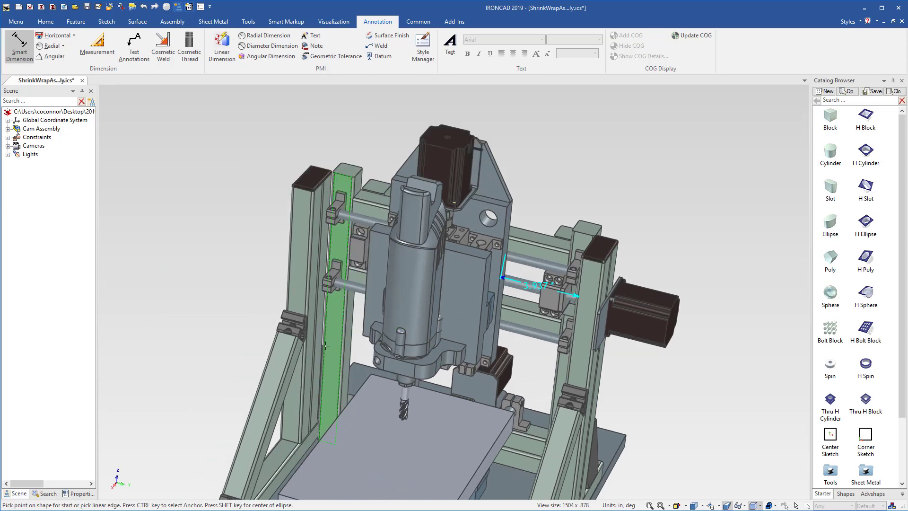
scroll(393, 369, "down", 2)
scroll(538, 295, "down", 2)
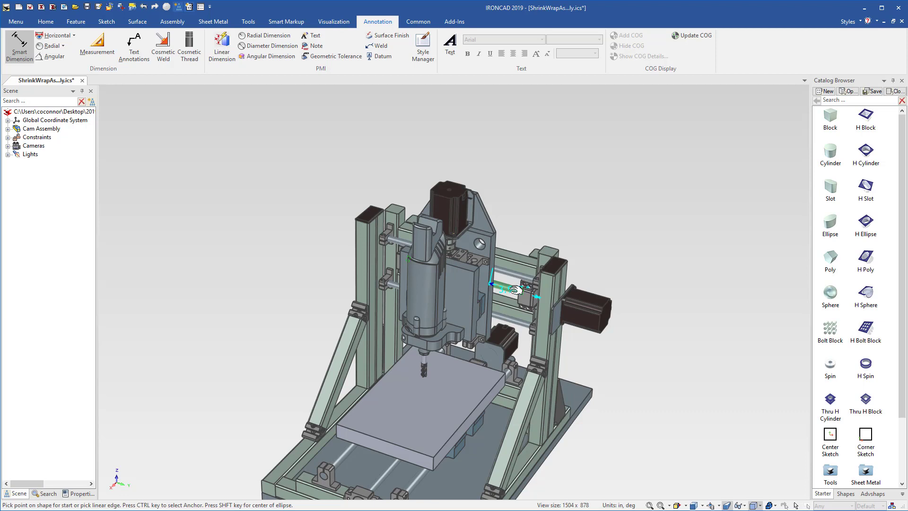
double_click(515, 287)
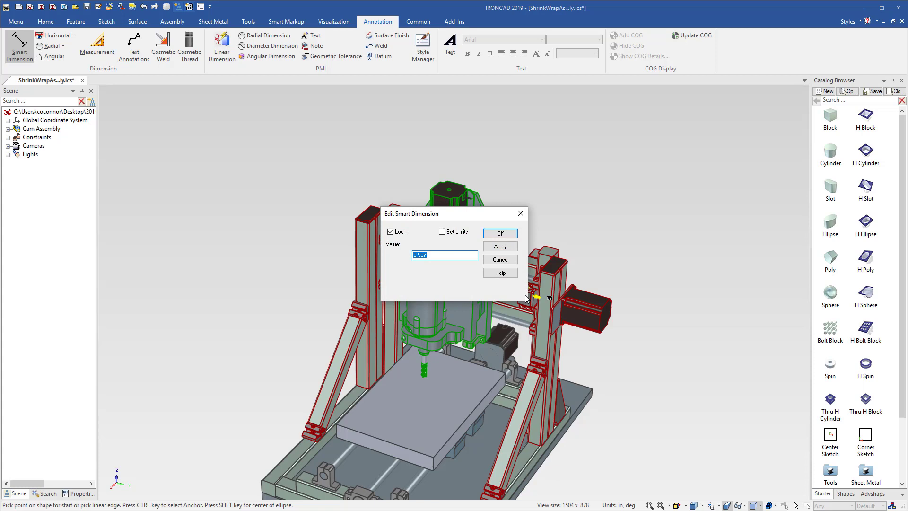
type("2.5")
left_click(499, 233)
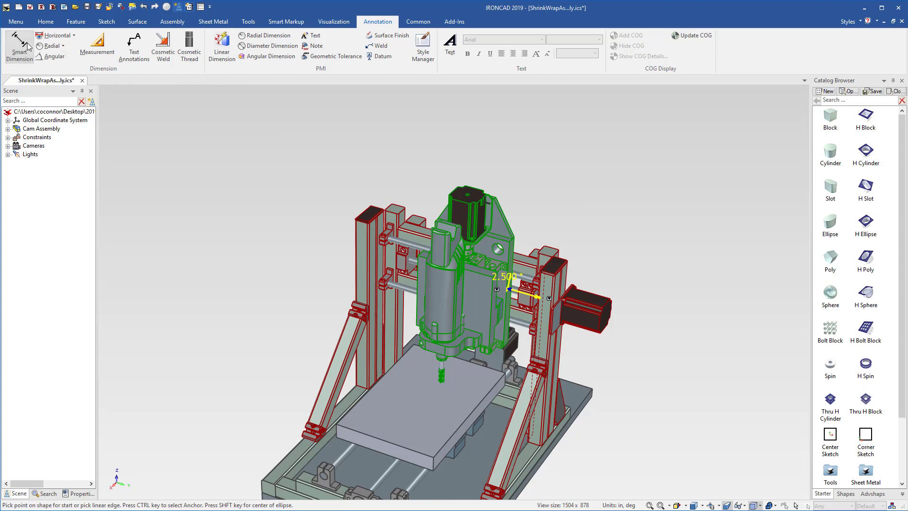
key("Escape")
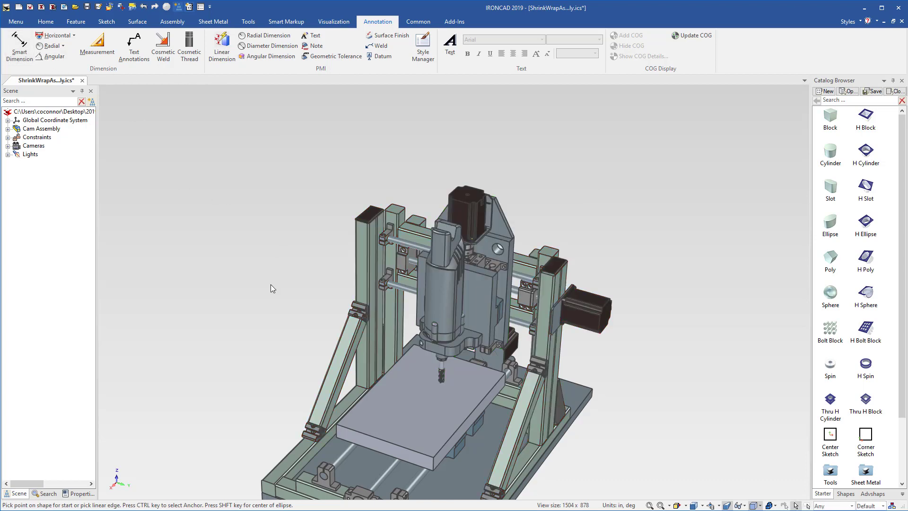
Step: Save the modified ShrinkWrapAssembly.ics scene and close it
scroll(367, 329, "down", 2)
middle_click_drag(367, 329, 440, 324)
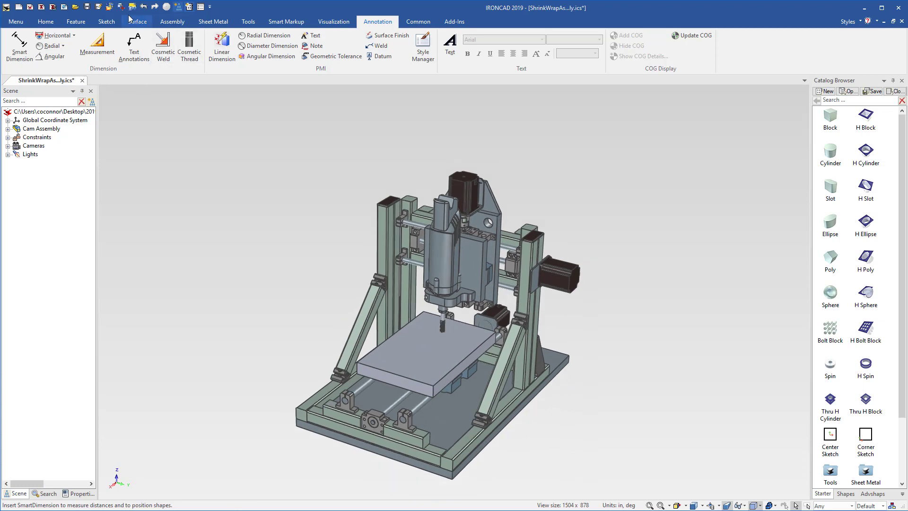
left_click(134, 46)
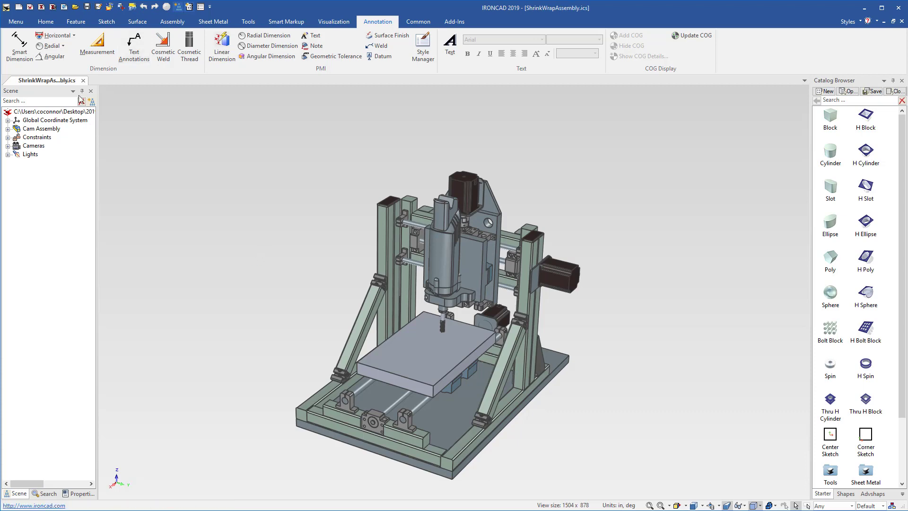
left_click(83, 80)
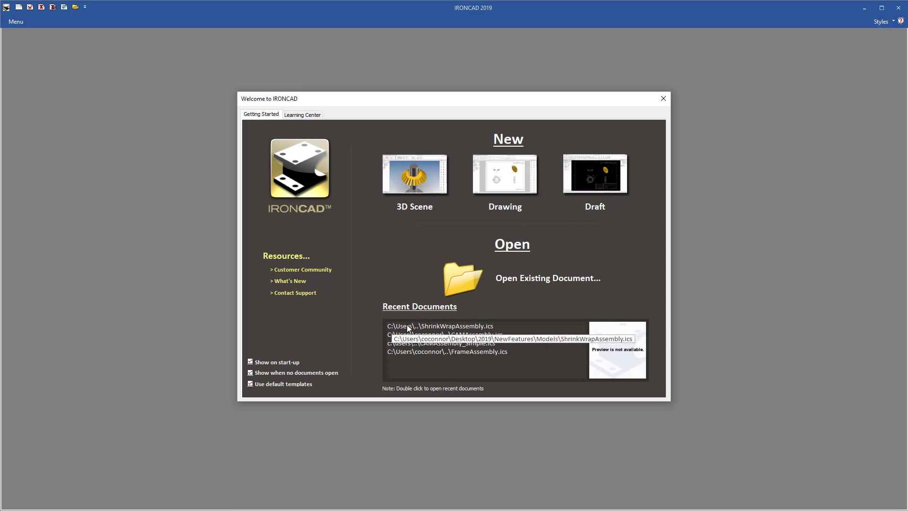
Step: Reopen ShrinkWrapAssembly.ics from the recent documents with the full models loaded
left_click(431, 327)
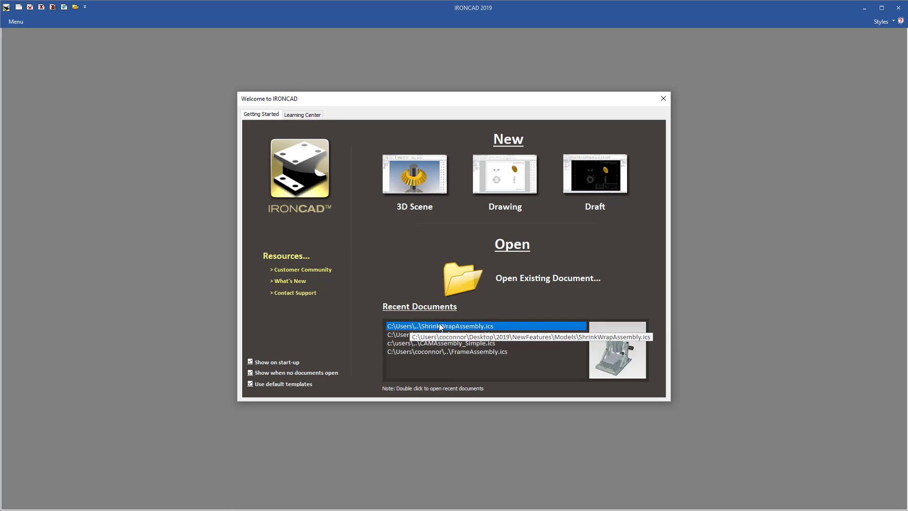
double_click(440, 327)
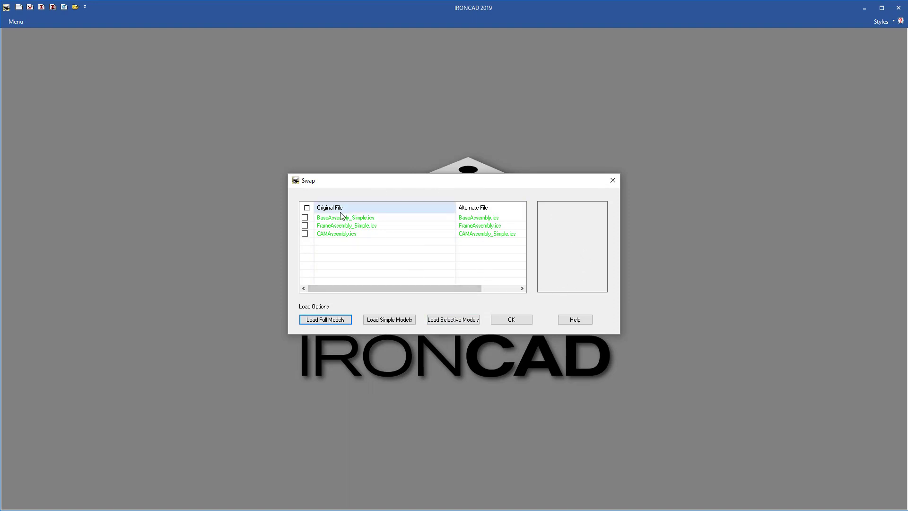
left_click(325, 320)
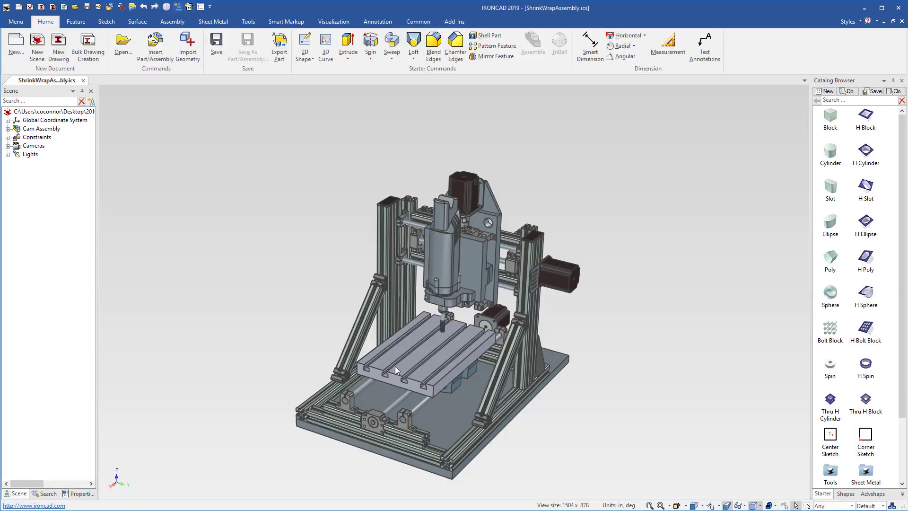
Step: Check the spindle assembly's hole and position dimension in the fully detailed machine
left_click(452, 269)
left_click(452, 270)
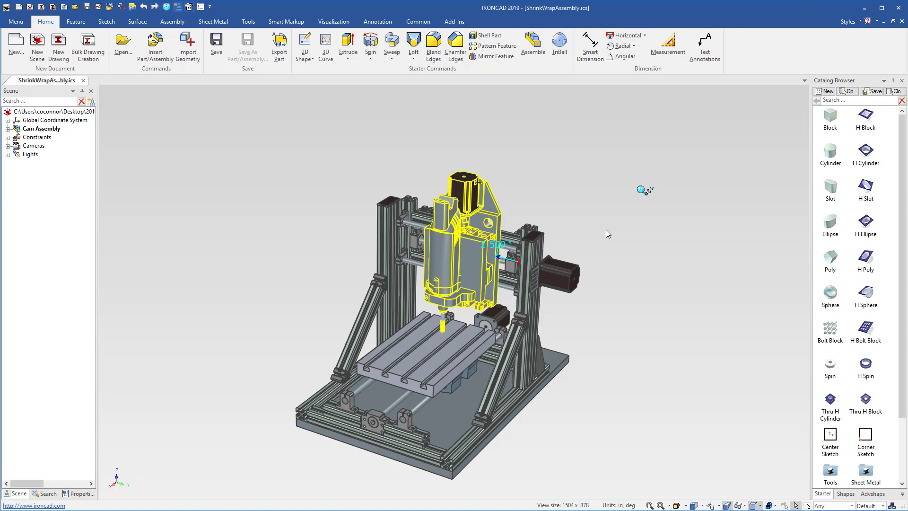
left_click(592, 306)
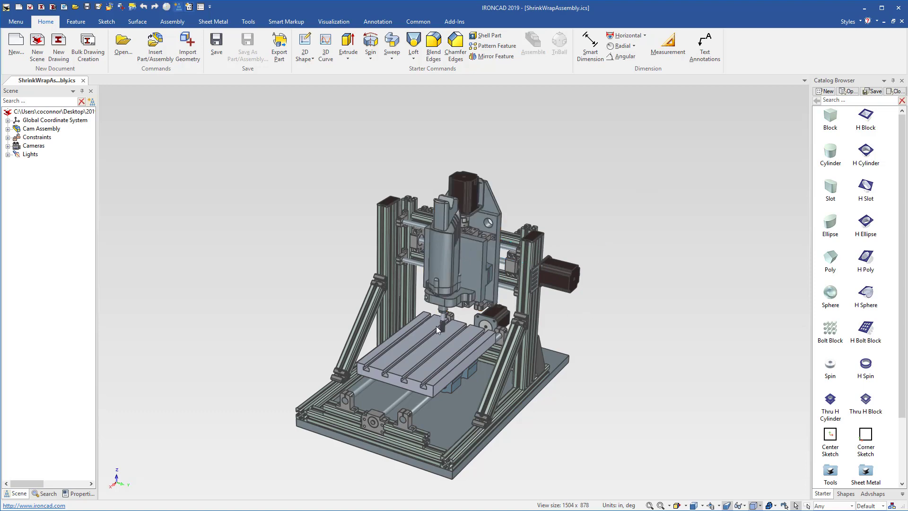
middle_click_drag(489, 336, 425, 323)
scroll(424, 322, "up", 1)
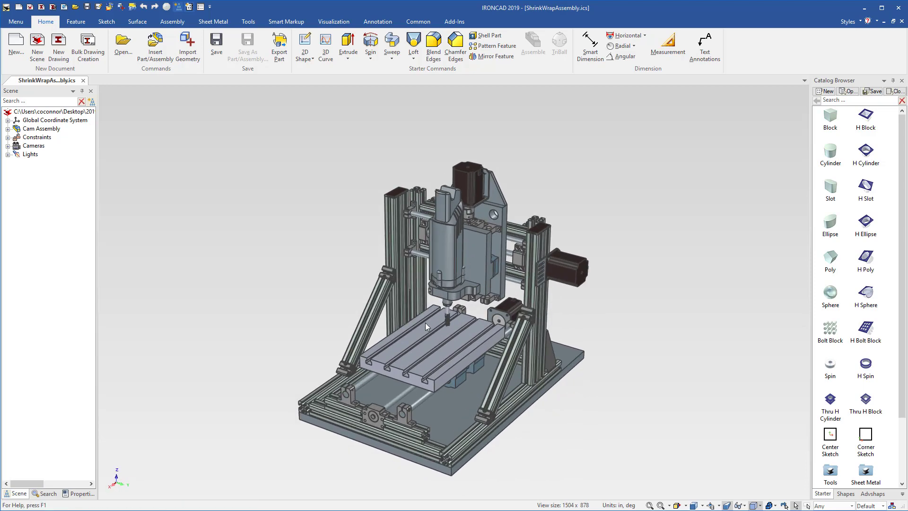